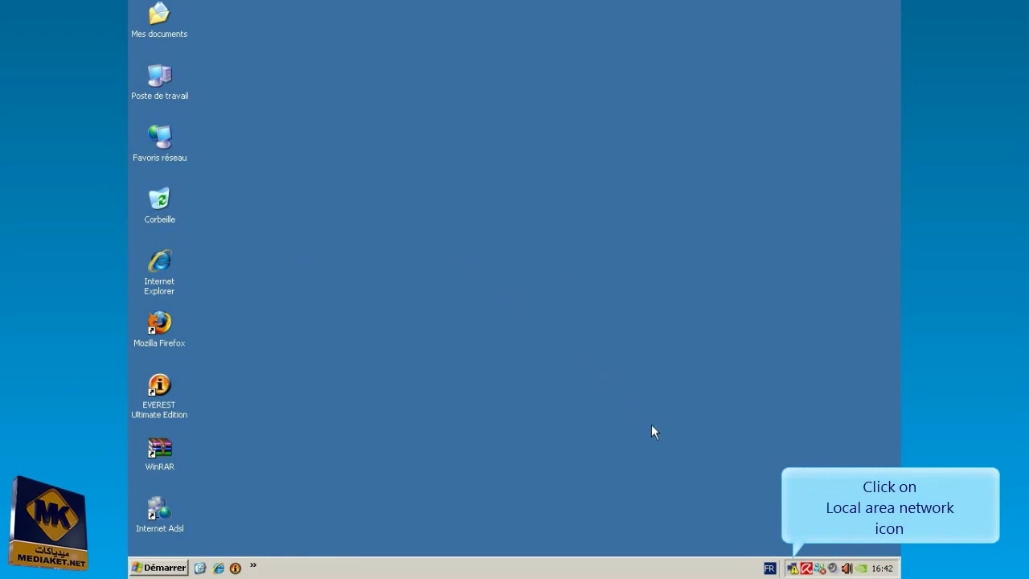
# Step: Open the Internet Protocol (TCP/IP) properties of the Local Area Connection from its tray icon
pyautogui.click(792, 568)
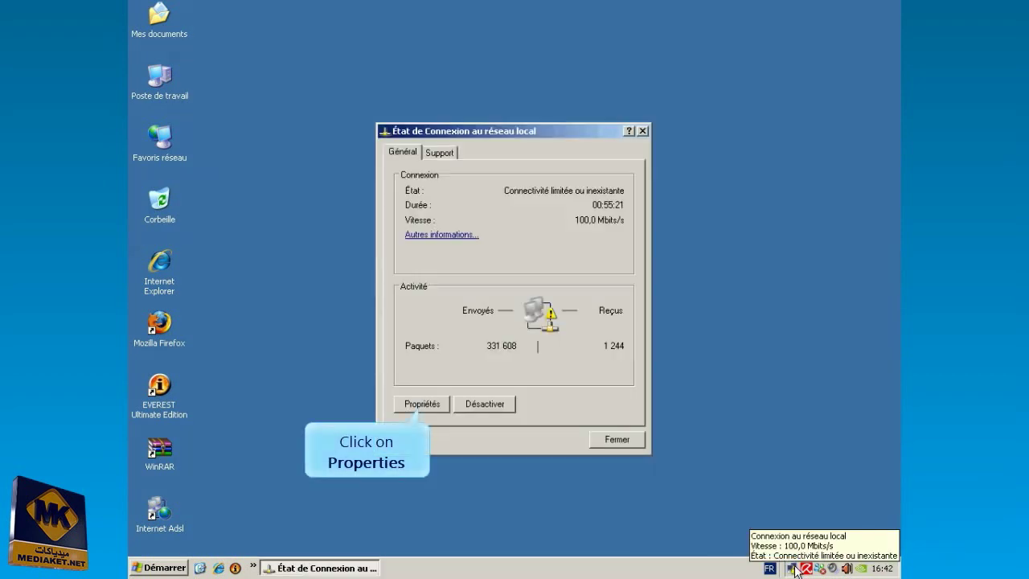
pyautogui.click(421, 405)
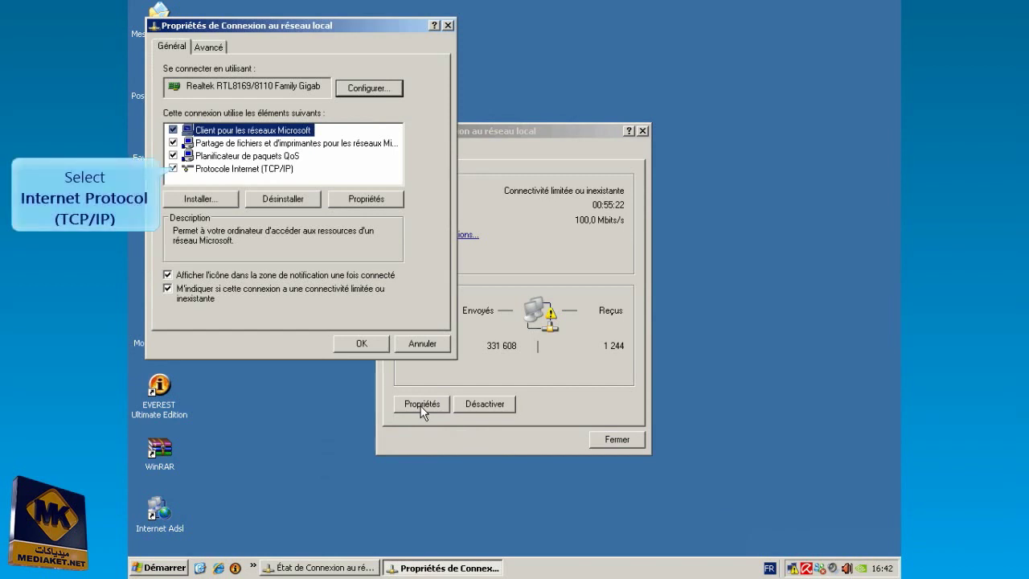
pyautogui.click(225, 170)
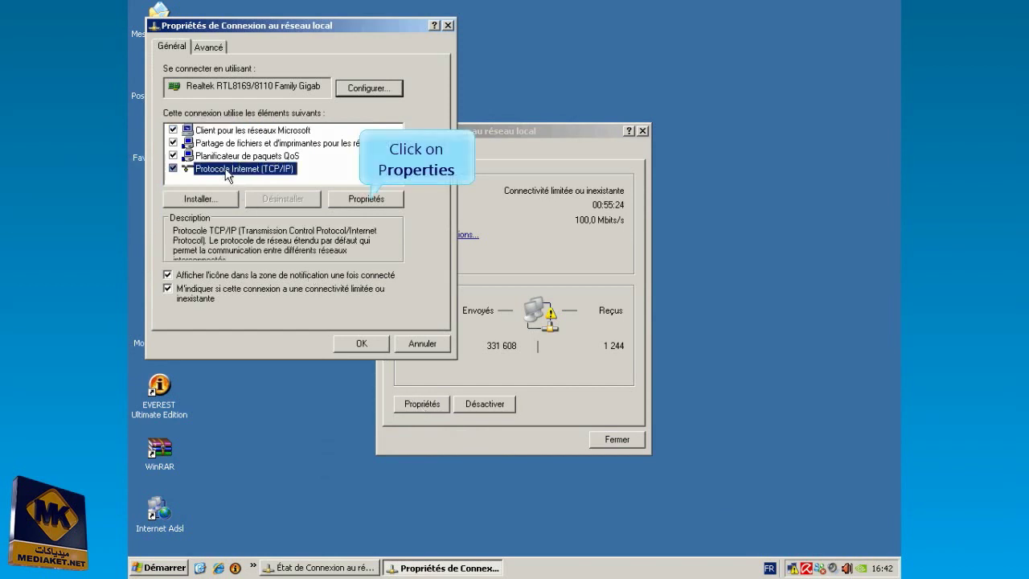
pyautogui.click(371, 199)
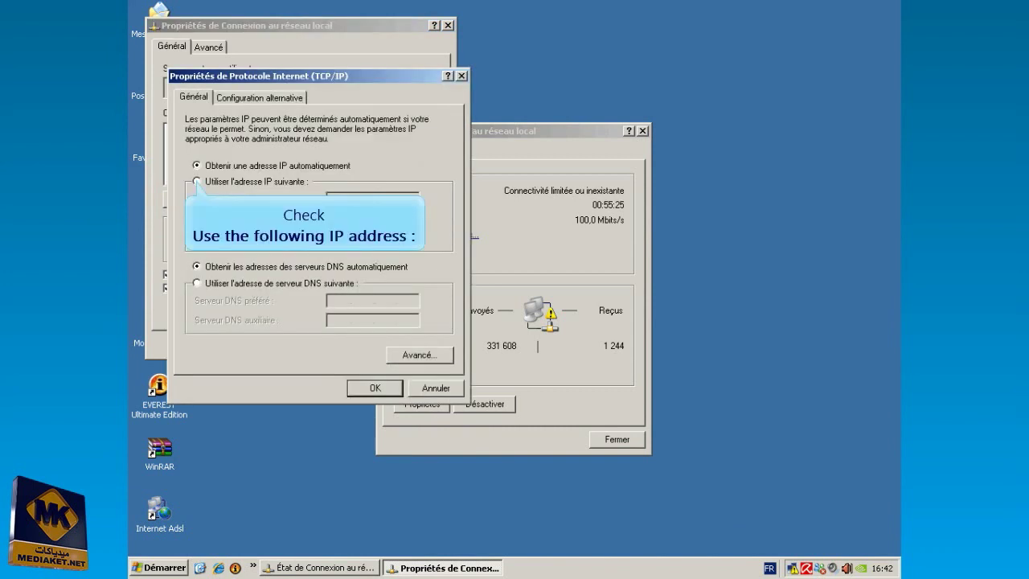
# Step: Give the LAN connection static IP 192.168.1.2 with mask 255.255.255.0 and close its properties
pyautogui.click(224, 184)
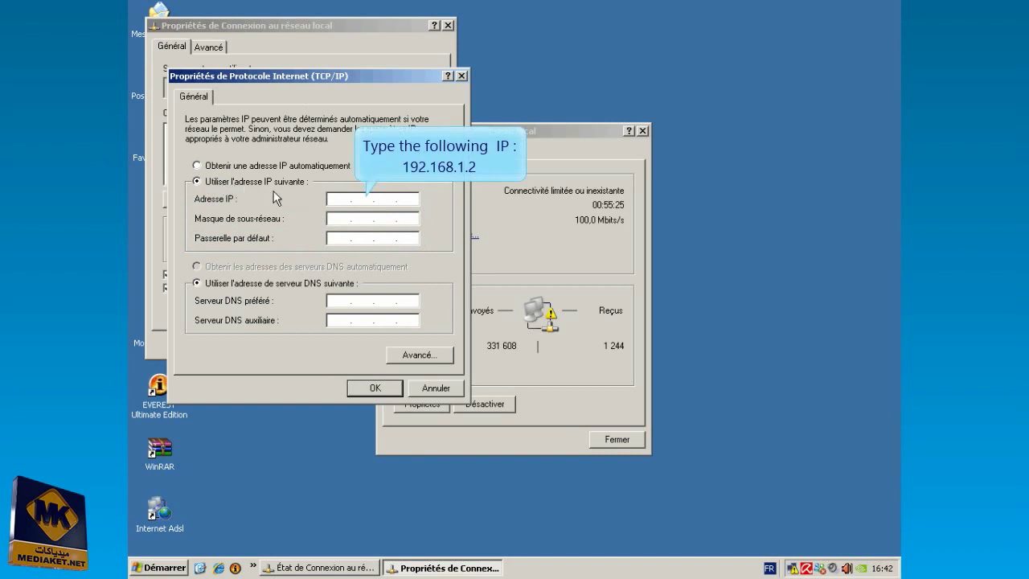
pyautogui.click(333, 198)
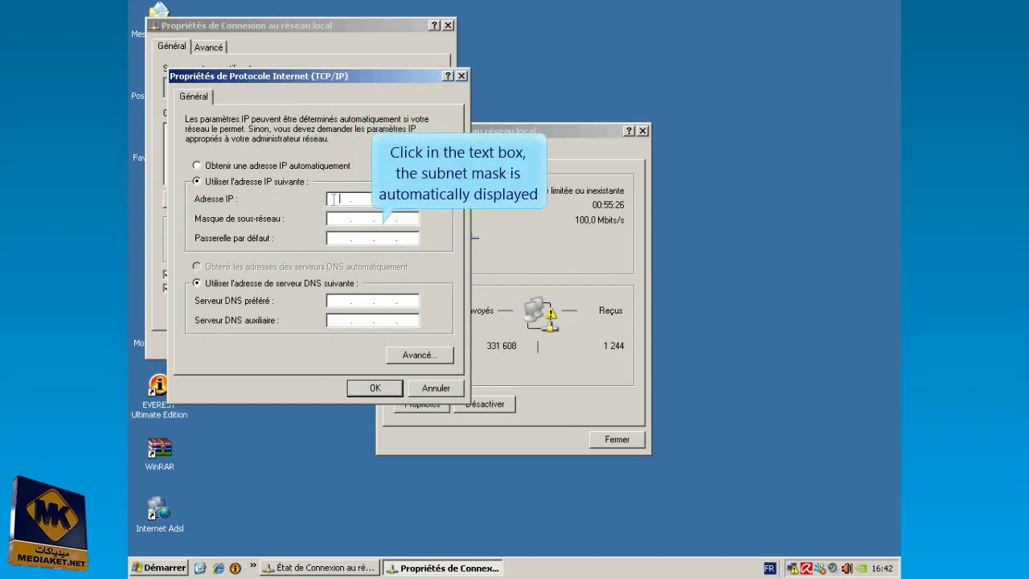
pyautogui.write('192.168.1.2')
pyautogui.click(332, 219)
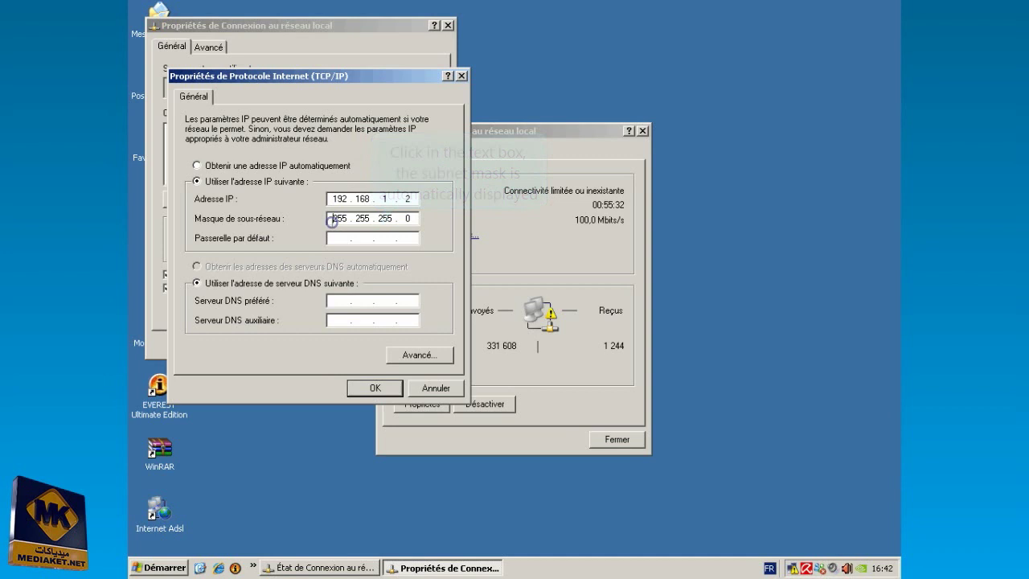
pyautogui.click(372, 387)
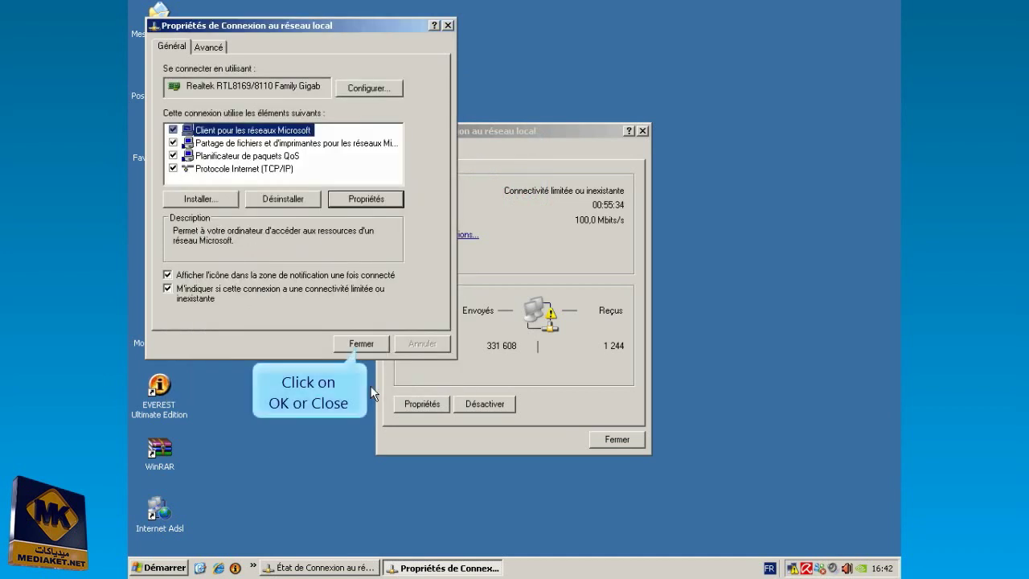
pyautogui.click(361, 343)
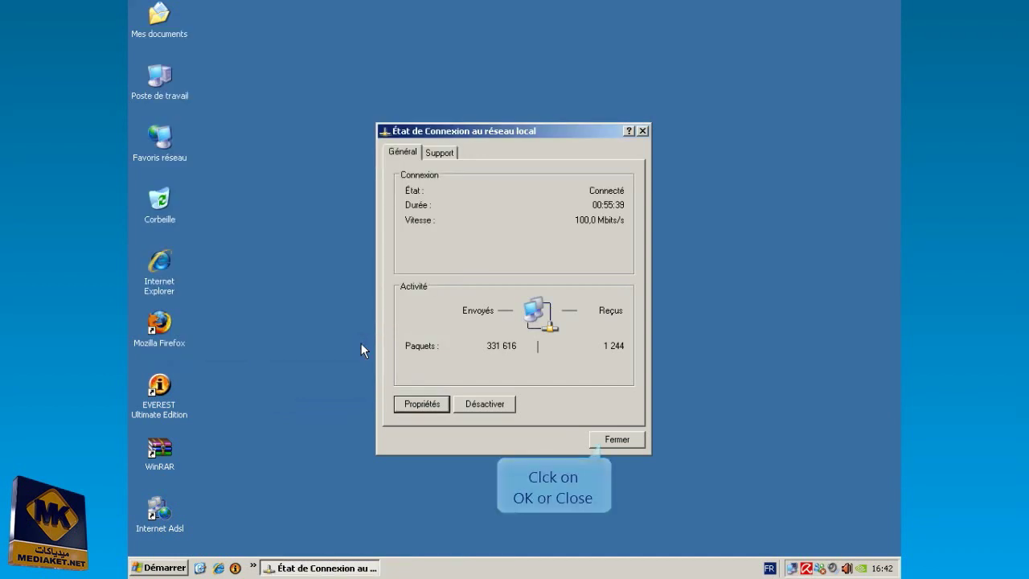
# Step: Launch Internet Explorer and log in to the modem's web page at 192.168.1.1
pyautogui.click(617, 440)
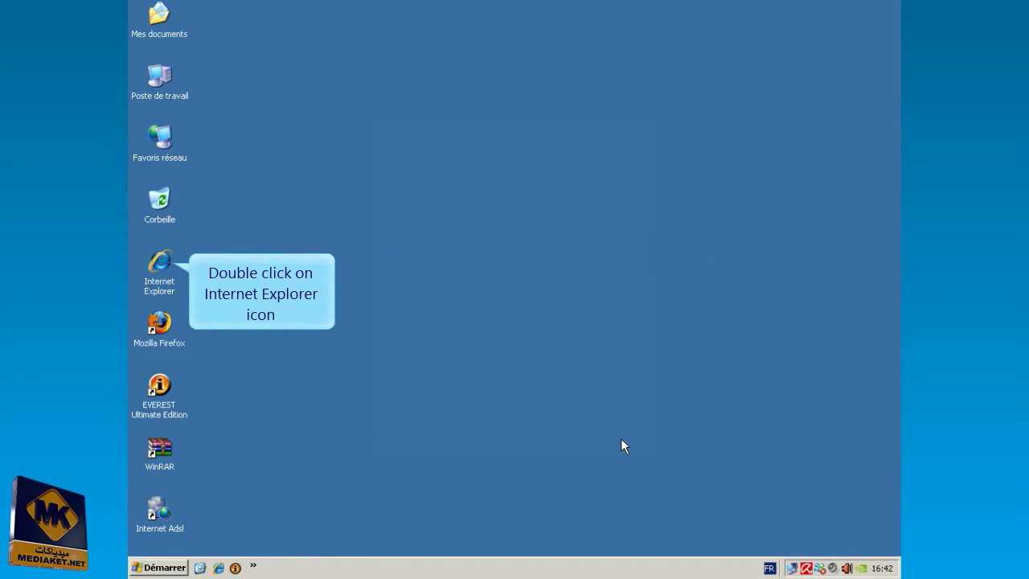
pyautogui.doubleClick(159, 261)
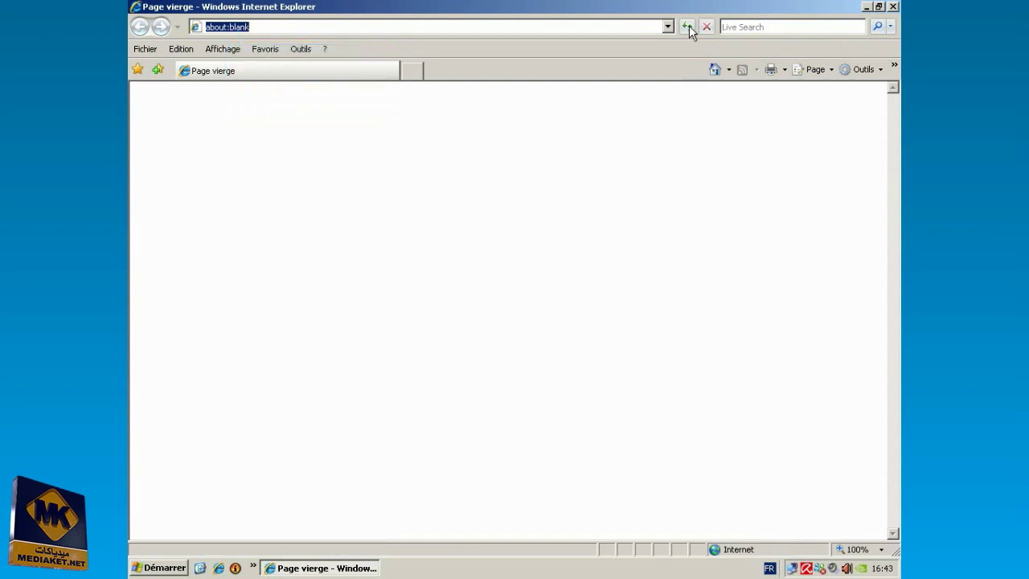
pyautogui.write('http://192.168.1.1')
pyautogui.press('Return')
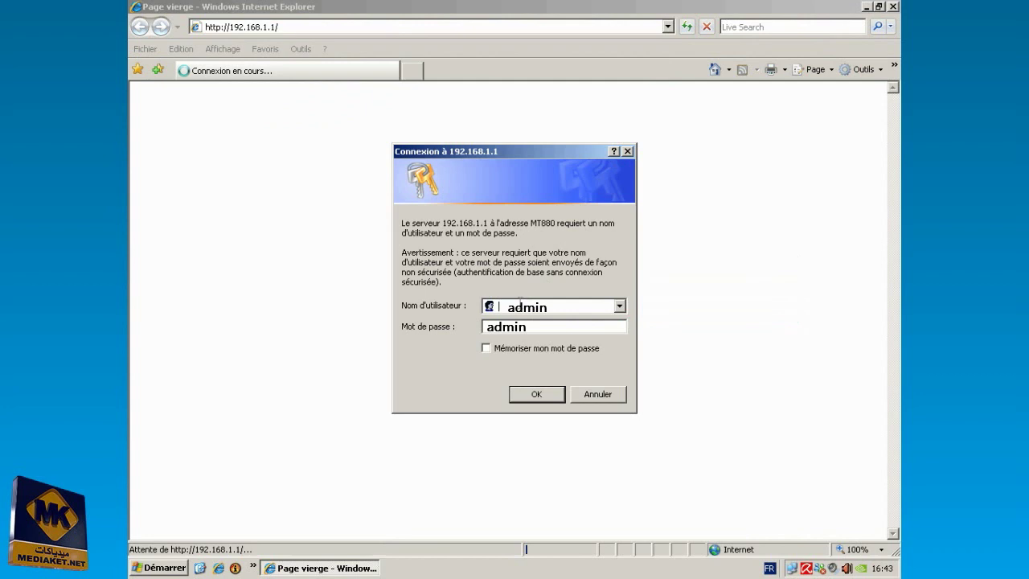
pyautogui.click(538, 394)
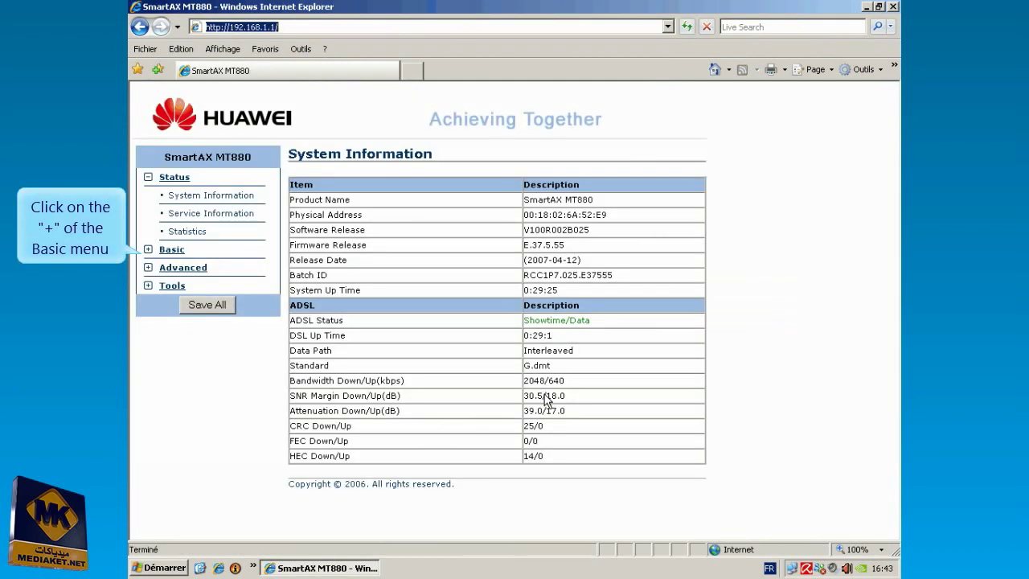
# Step: Go to Basic > ADSL Mode > WAN Settings and edit the PVC-0 connection (VPI/VCI 0/38)
pyautogui.click(148, 250)
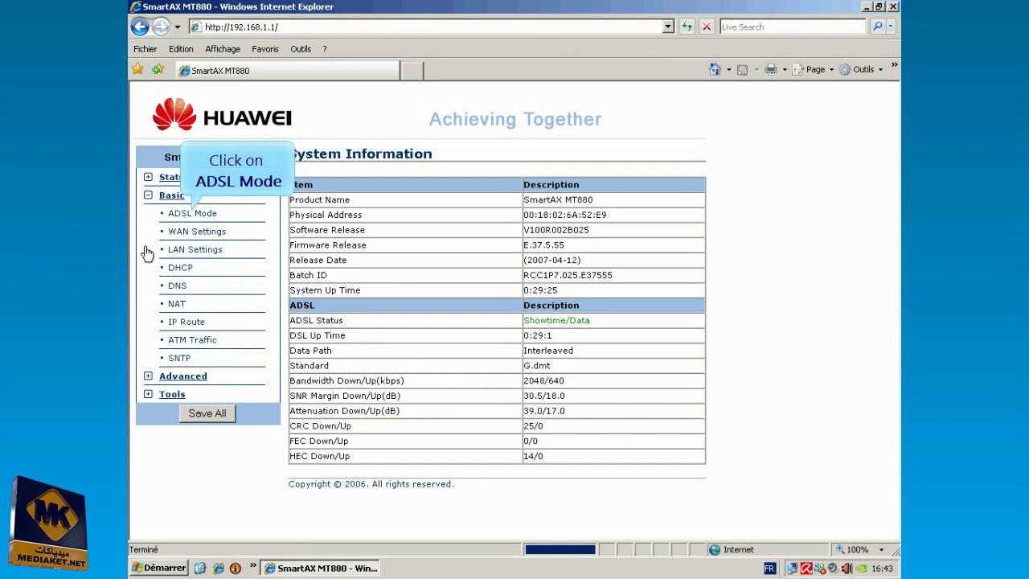
pyautogui.click(191, 215)
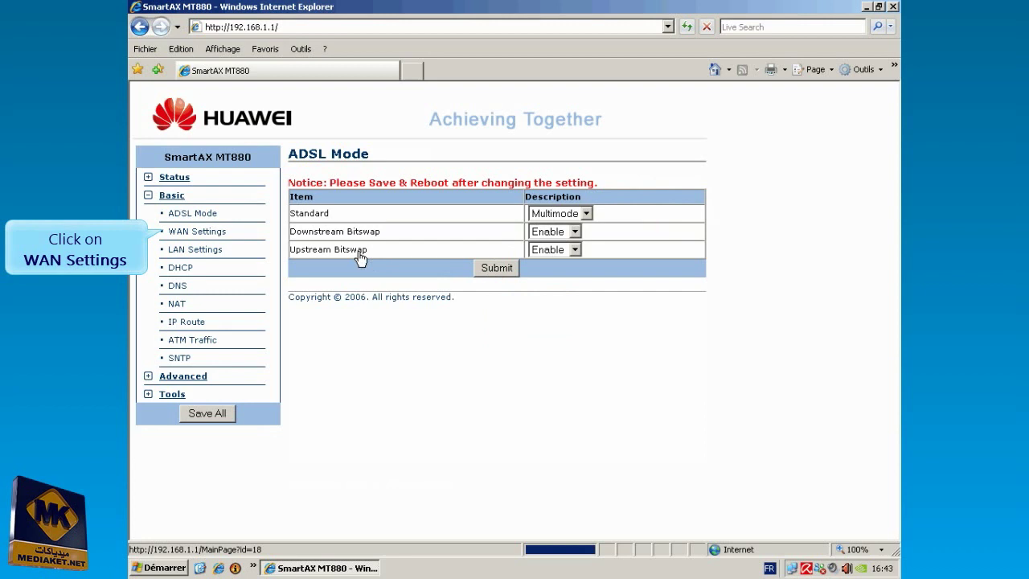
pyautogui.click(190, 234)
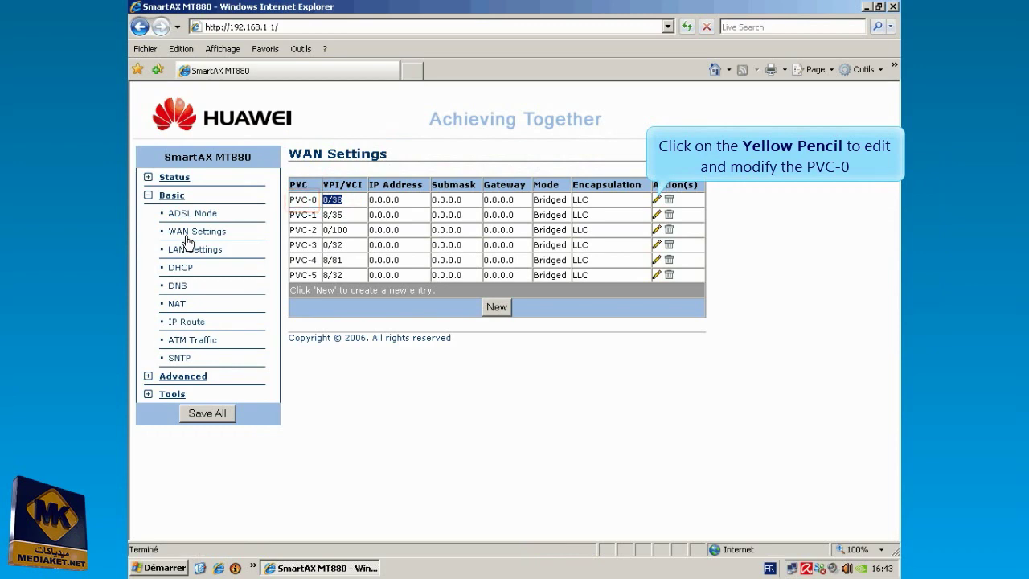
pyautogui.click(656, 200)
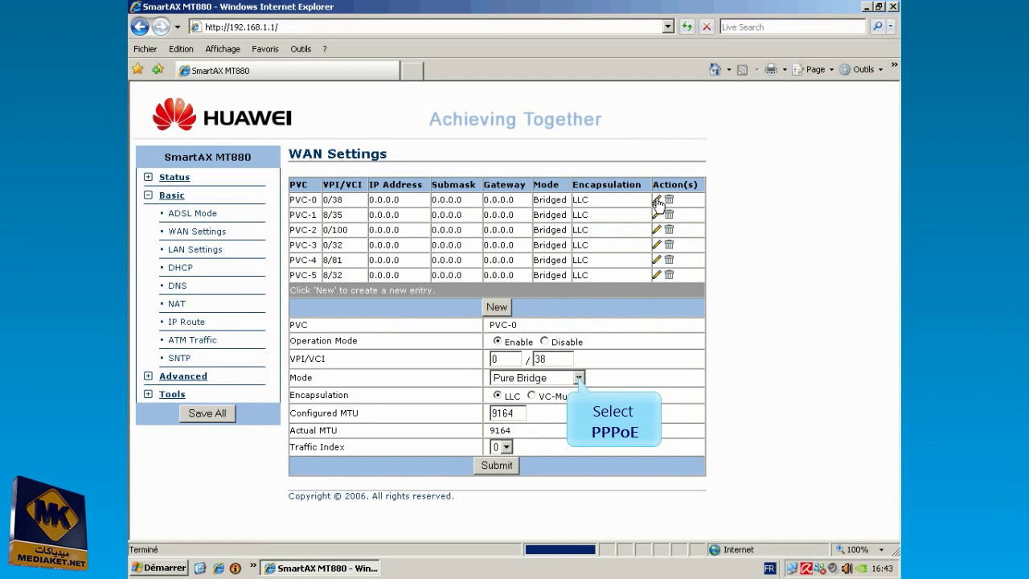
# Step: Set PVC-0 mode to PPPoE, replacing username guest with nomutilisateur and selecting the password to replace
pyautogui.click(578, 378)
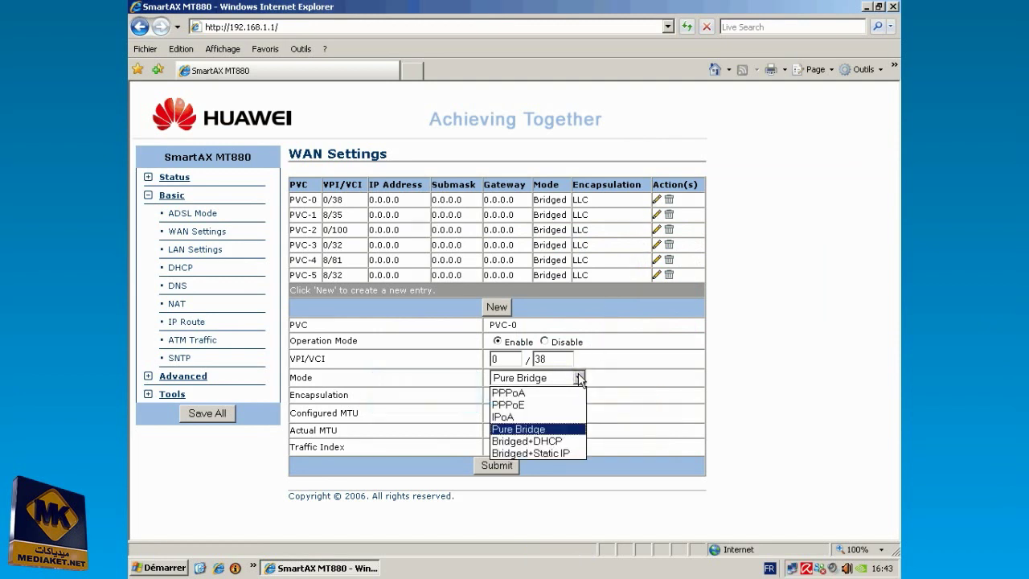
pyautogui.click(508, 404)
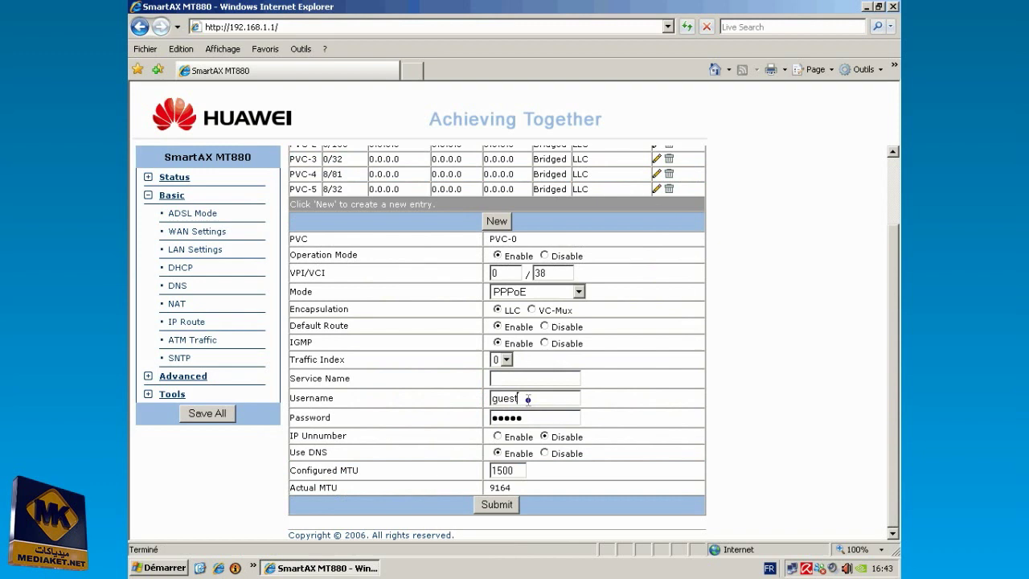
pyautogui.doubleClick(528, 399)
pyautogui.write('nomutilisateur')
pyautogui.doubleClick(549, 418)
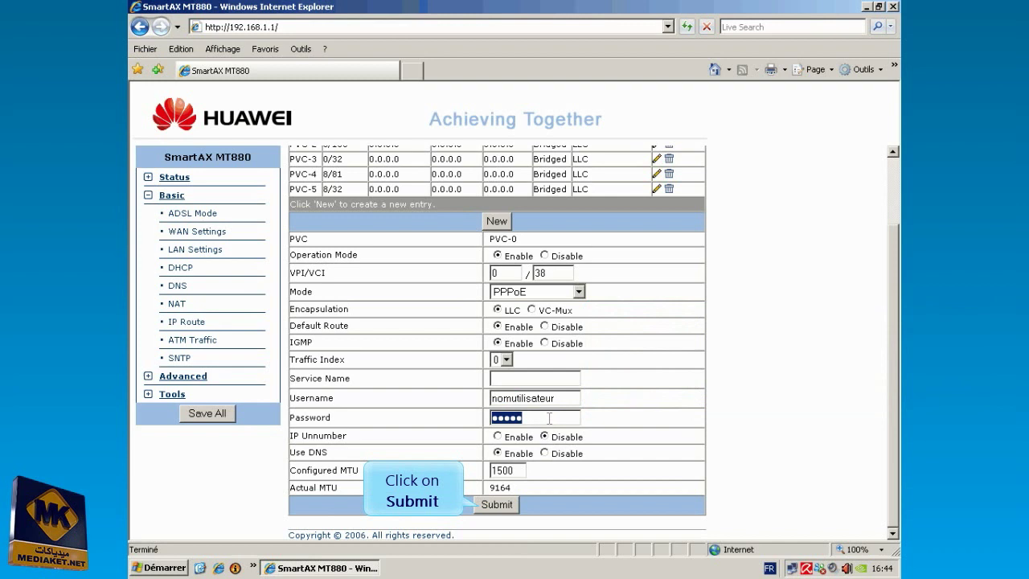
# Step: Submit the PPPoE settings and enable the modem's DHCP server
pyautogui.click(495, 505)
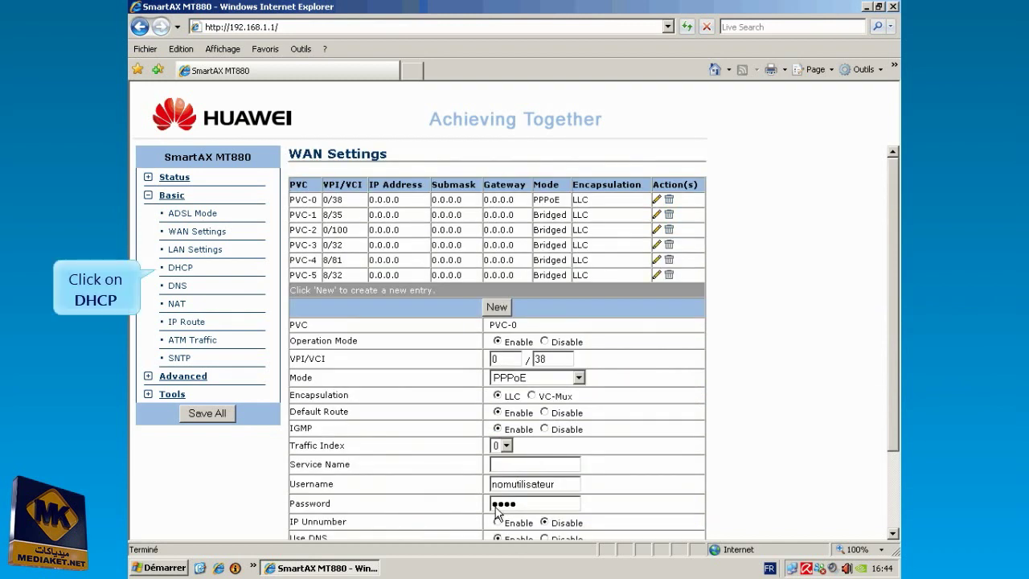
pyautogui.click(181, 268)
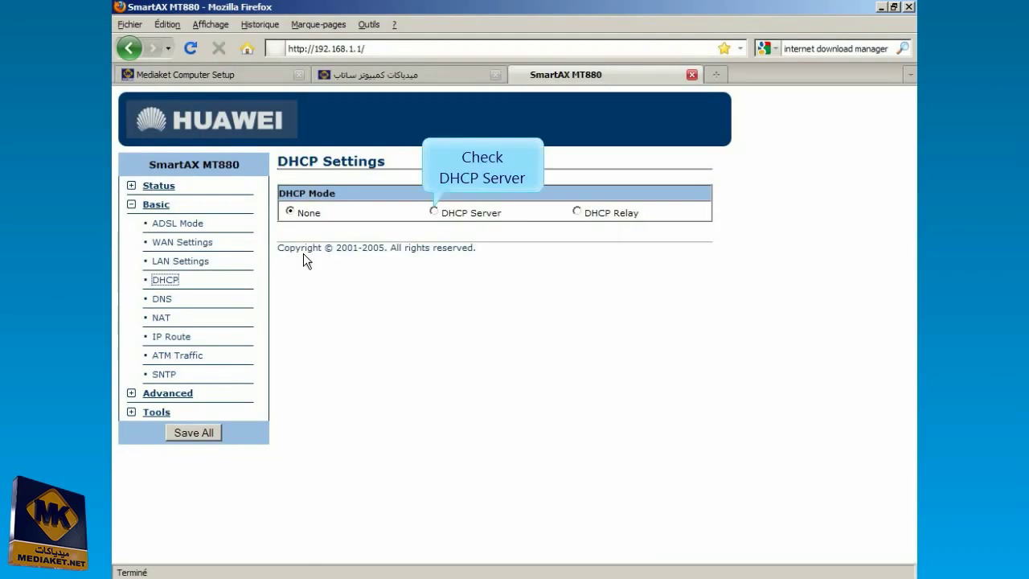
pyautogui.click(434, 212)
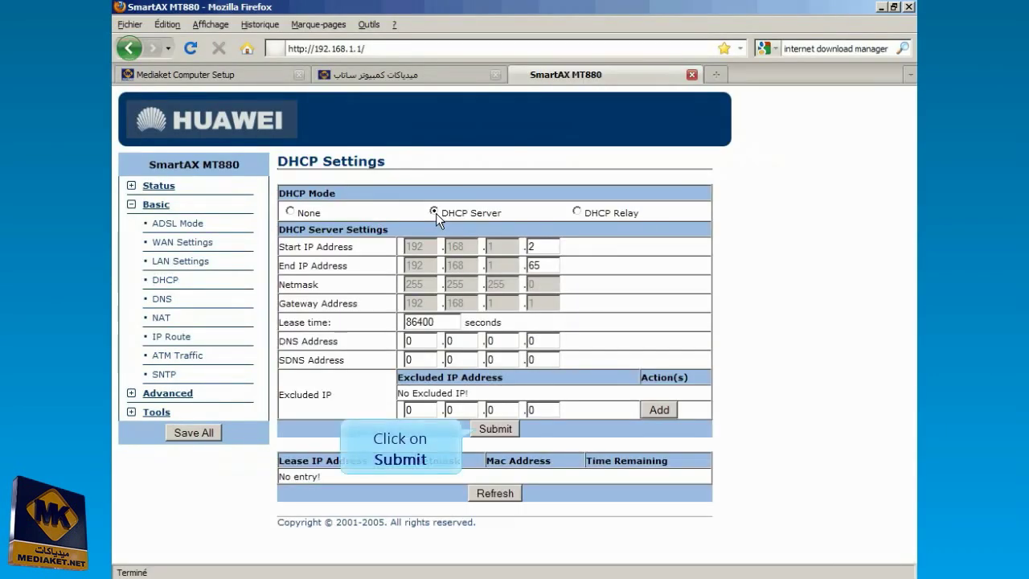
pyautogui.click(491, 429)
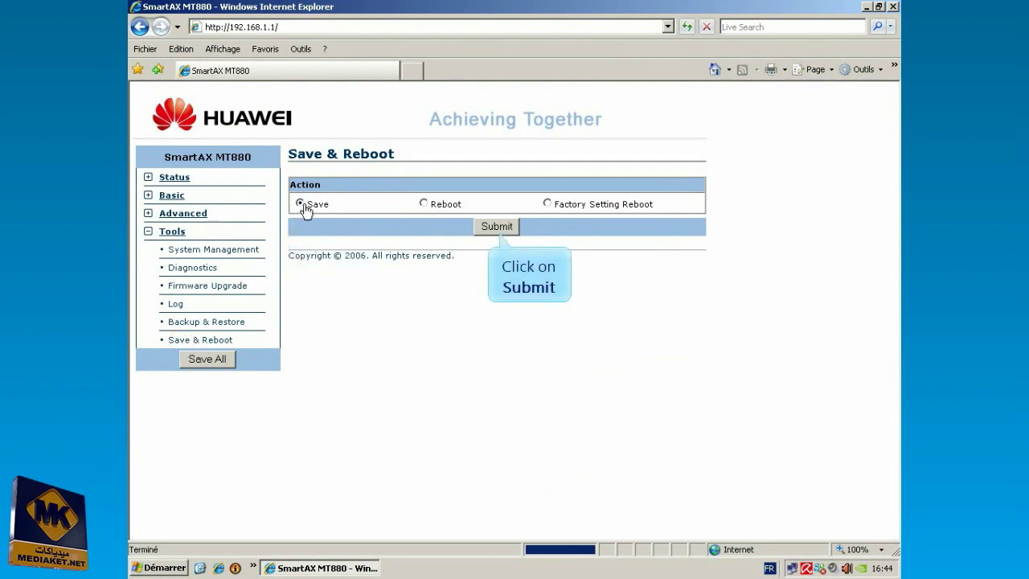
# Step: Save the modem configuration and reboot the modem
pyautogui.click(501, 229)
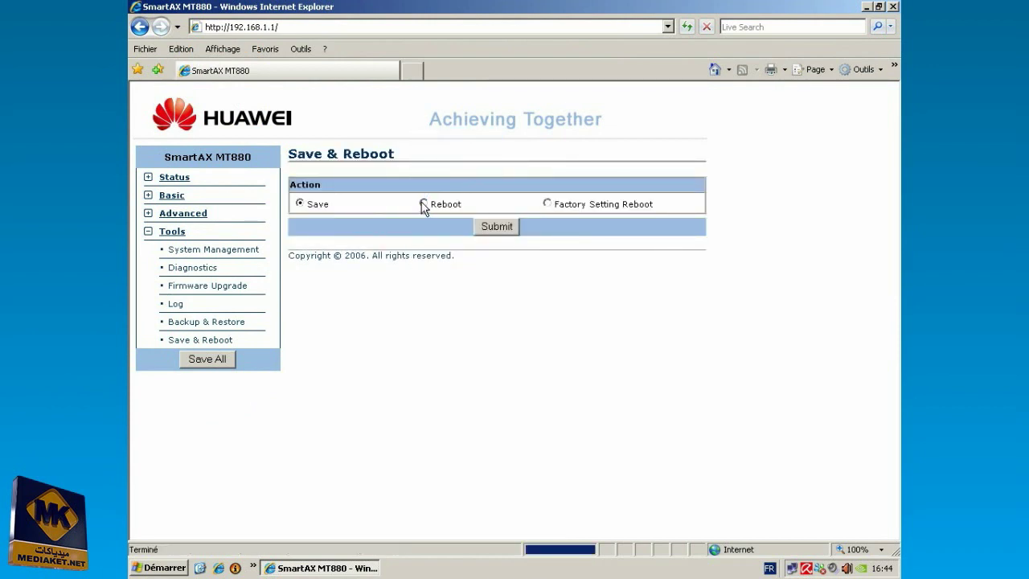
pyautogui.click(424, 204)
pyautogui.click(502, 228)
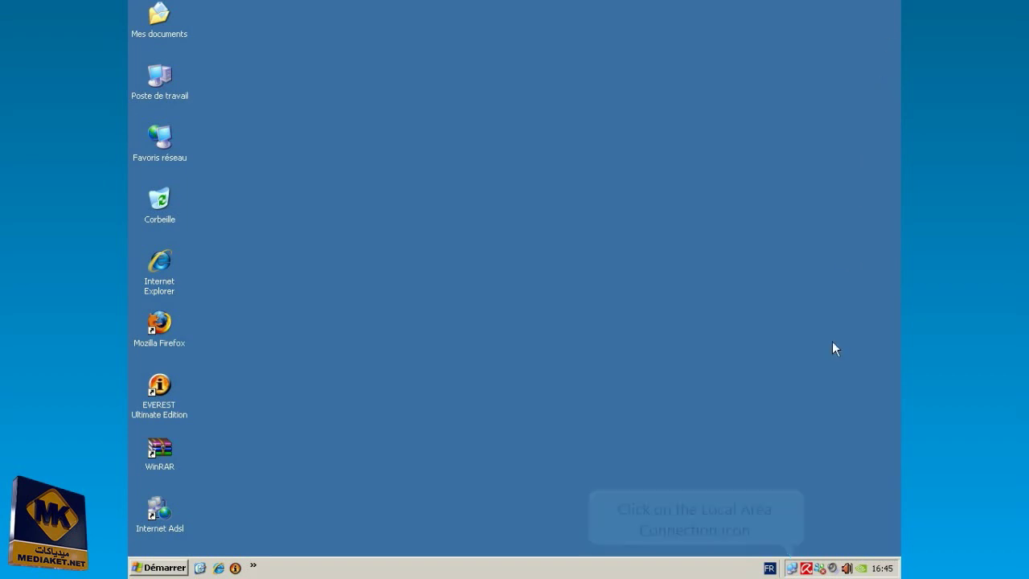
# Step: Set the LAN connection's TCP/IP to obtain both IP and DNS addresses automatically
pyautogui.click(792, 568)
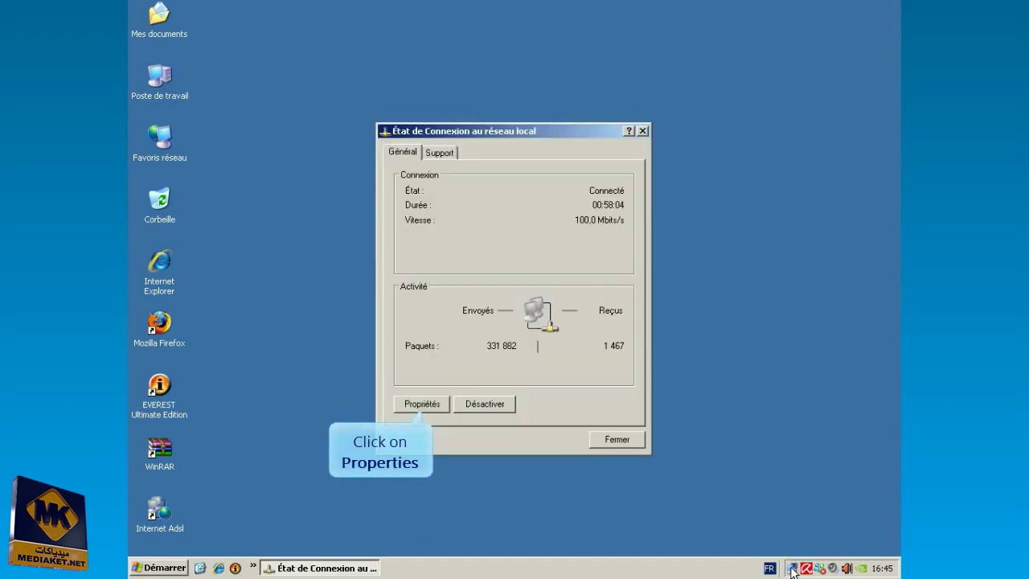
pyautogui.click(418, 403)
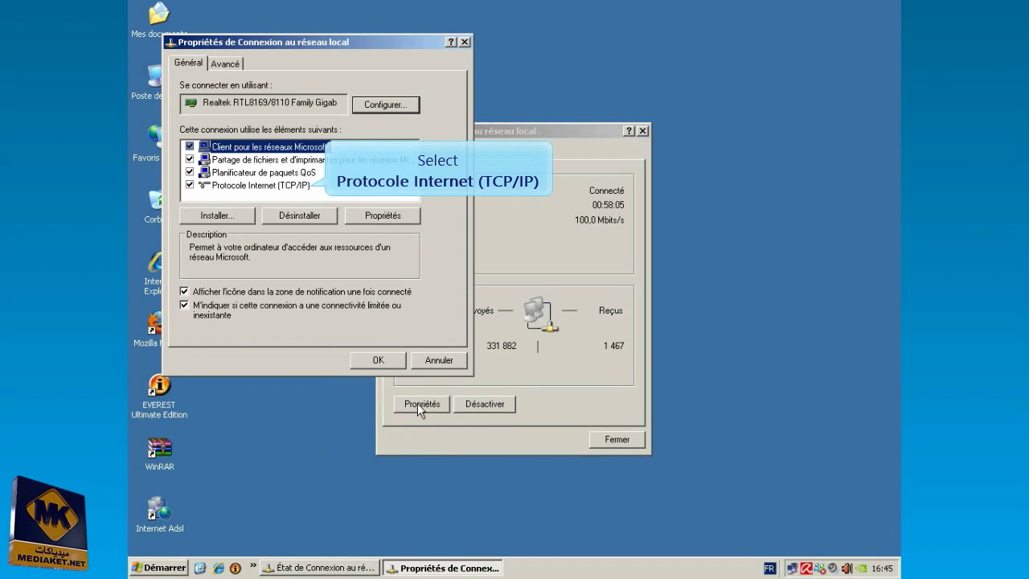
pyautogui.click(272, 187)
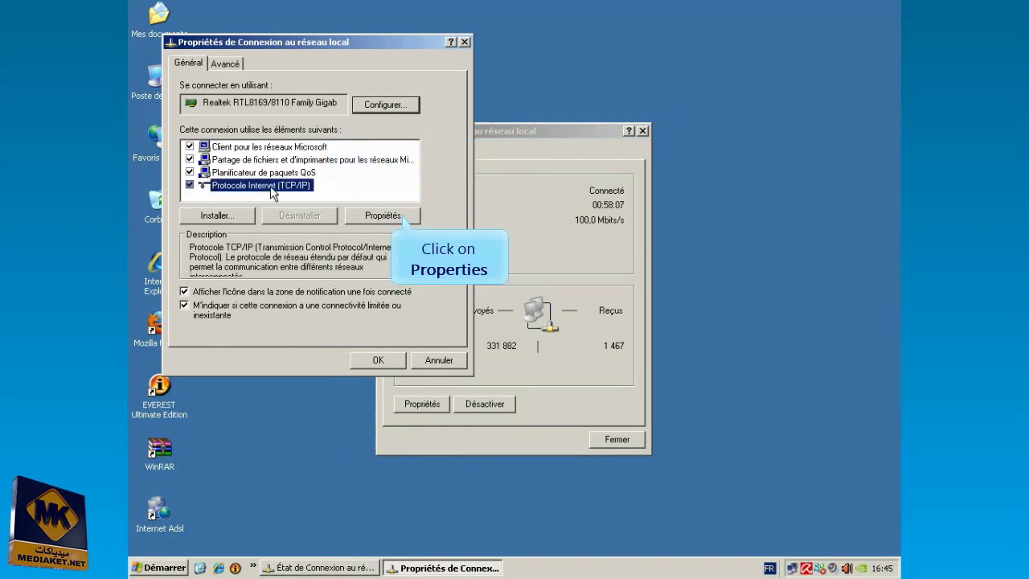
pyautogui.click(393, 217)
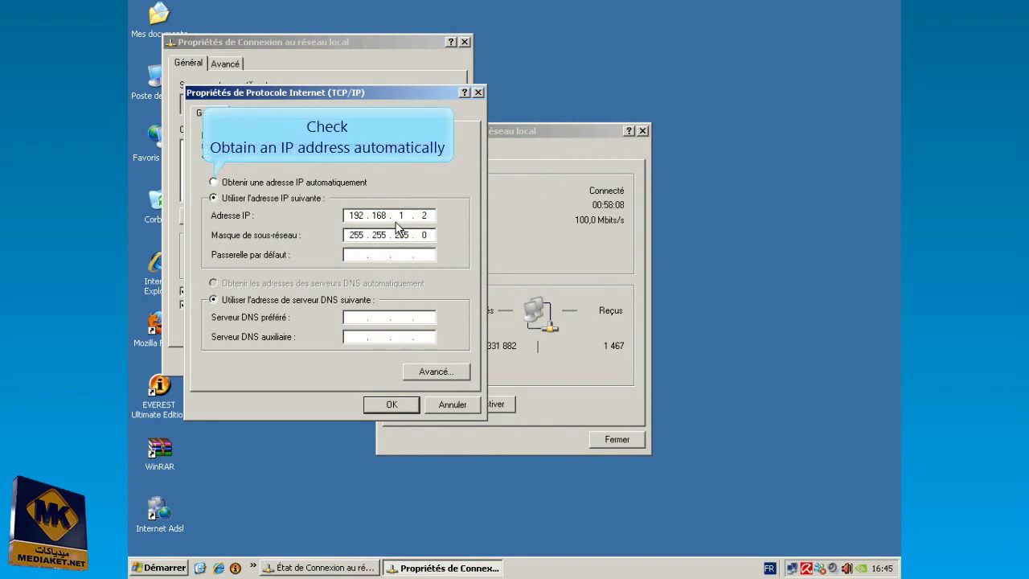
pyautogui.click(220, 182)
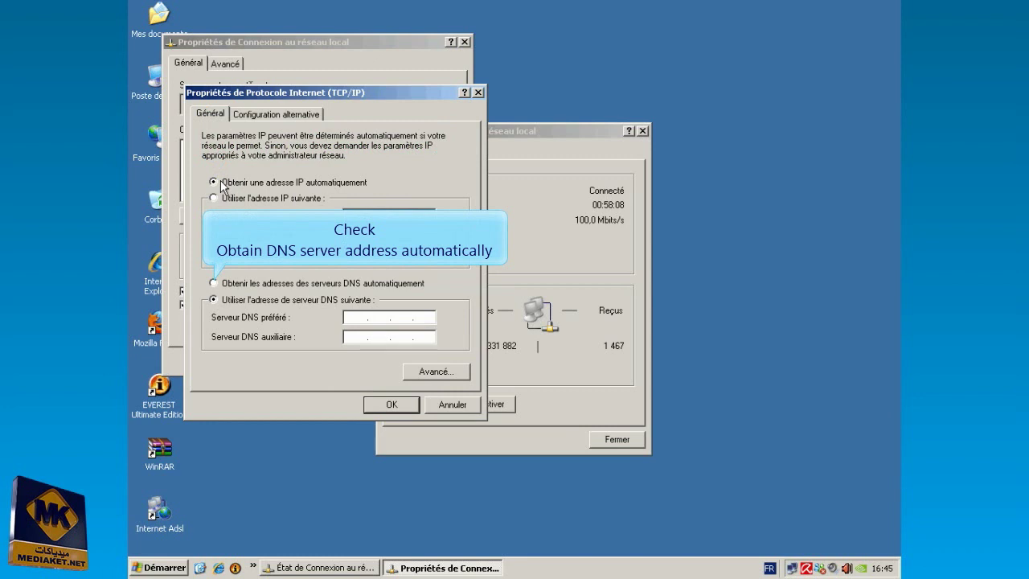
pyautogui.click(232, 284)
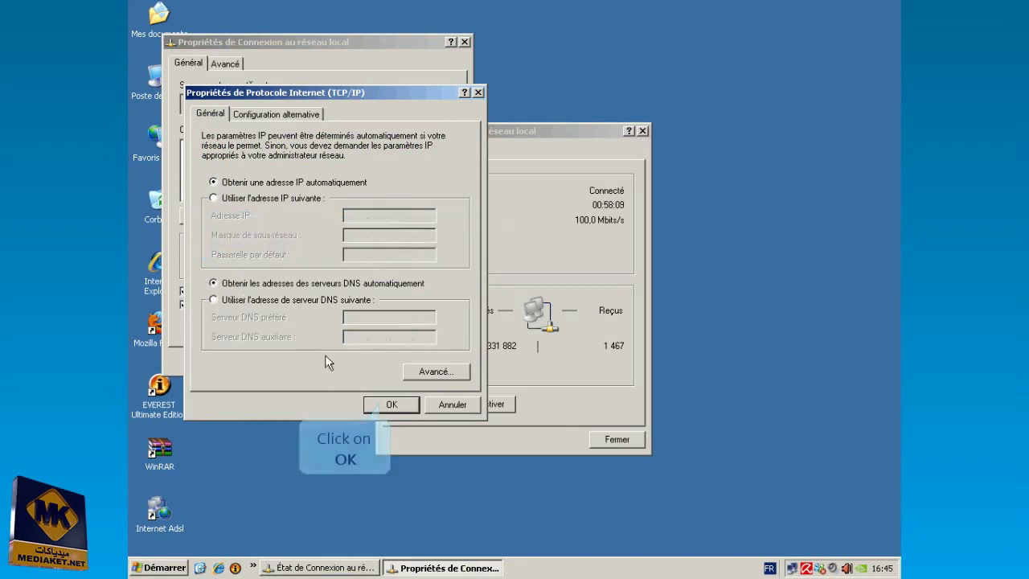
pyautogui.click(389, 405)
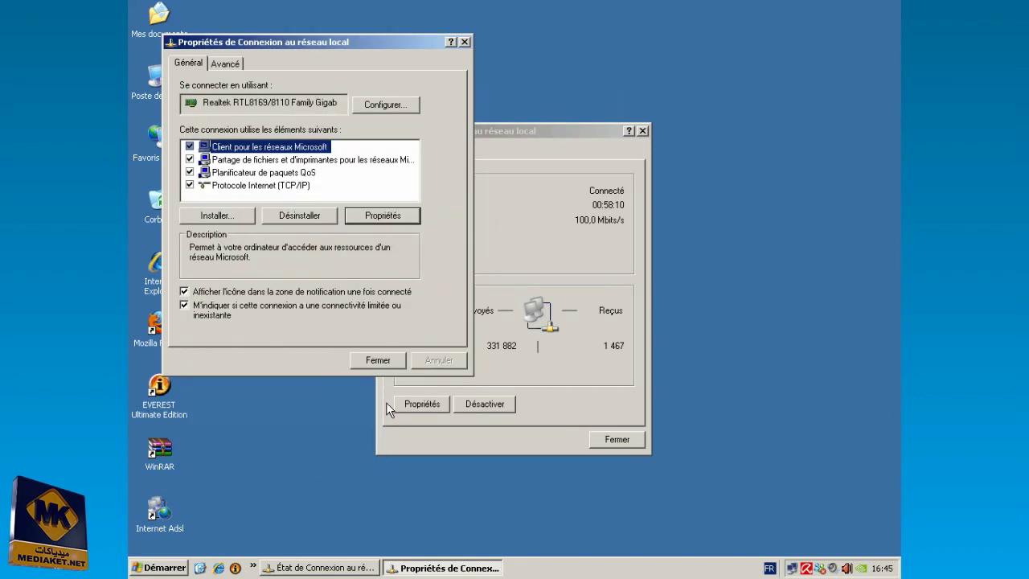
pyautogui.click(381, 362)
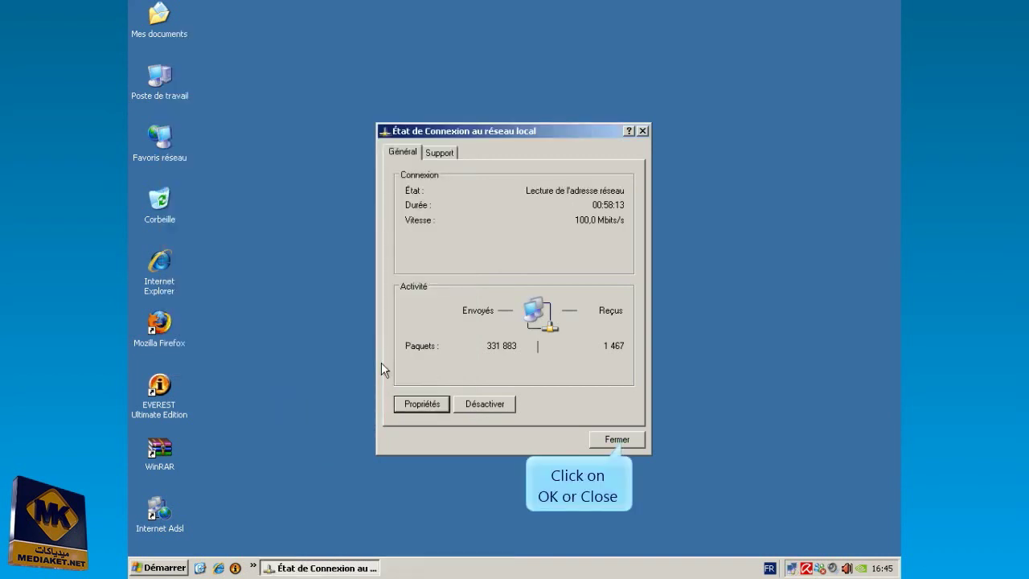
# Step: Close the Local Area Connection status window
pyautogui.click(617, 442)
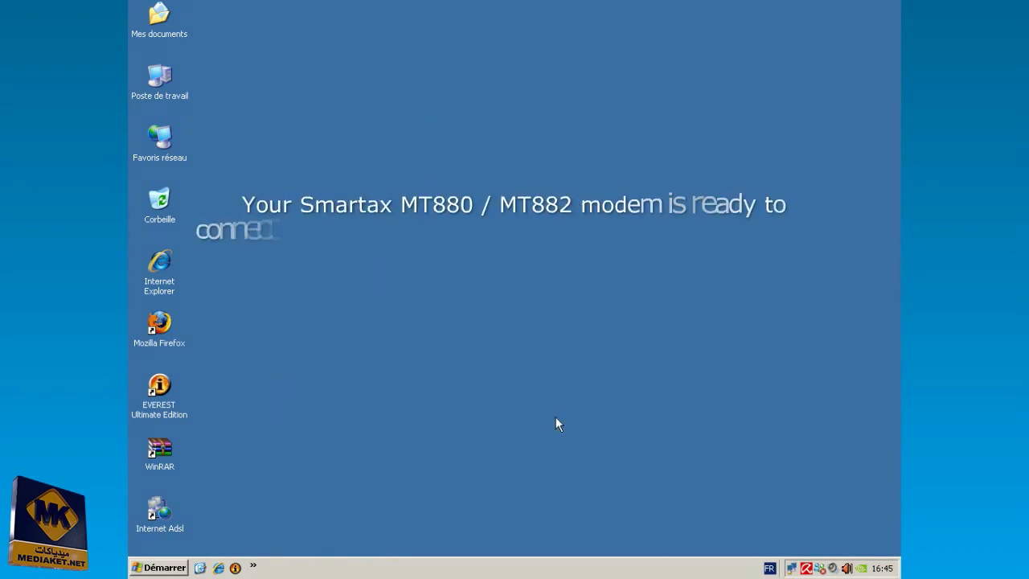